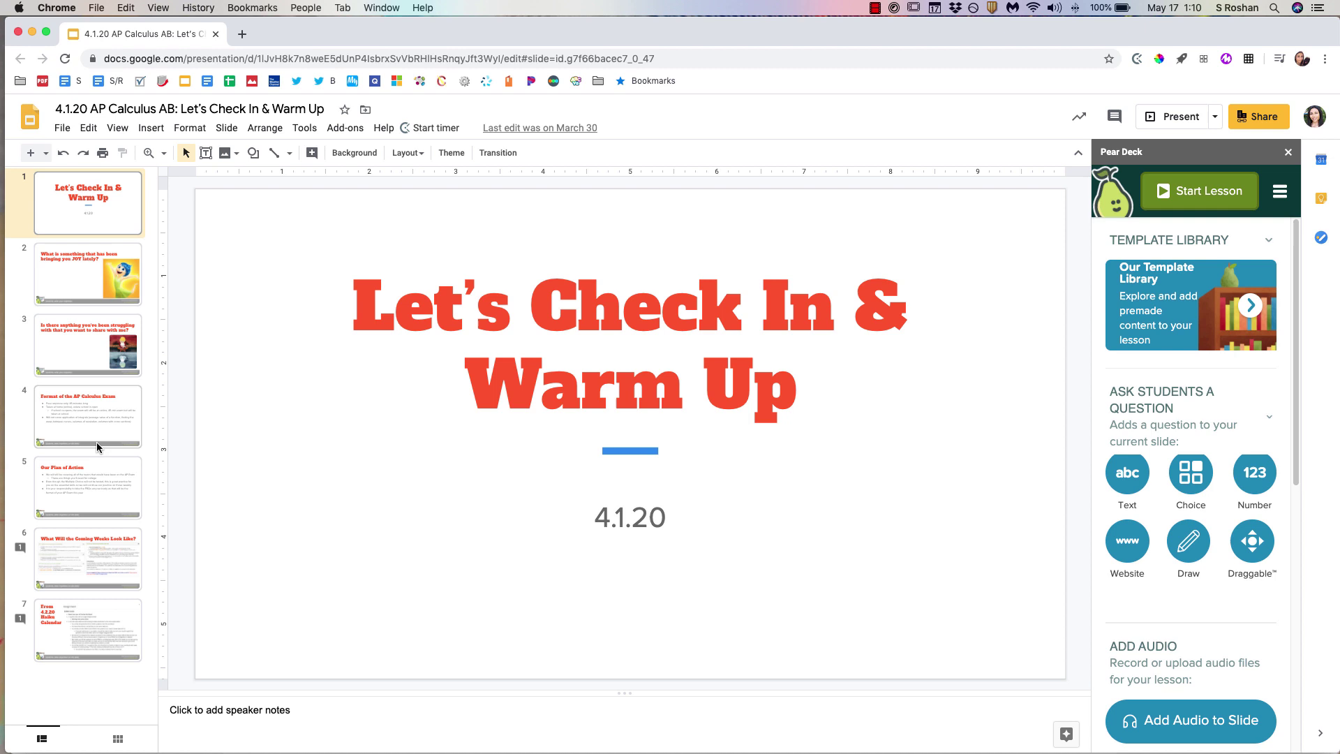
Preview the first slides, then launch a student-paced Pear Deck lesson and copy its student link.
{"action": "left_click", "coordinate": [81, 296]}
{"action": "left_click", "coordinate": [74, 221]}
{"action": "left_click", "coordinate": [1186, 194]}
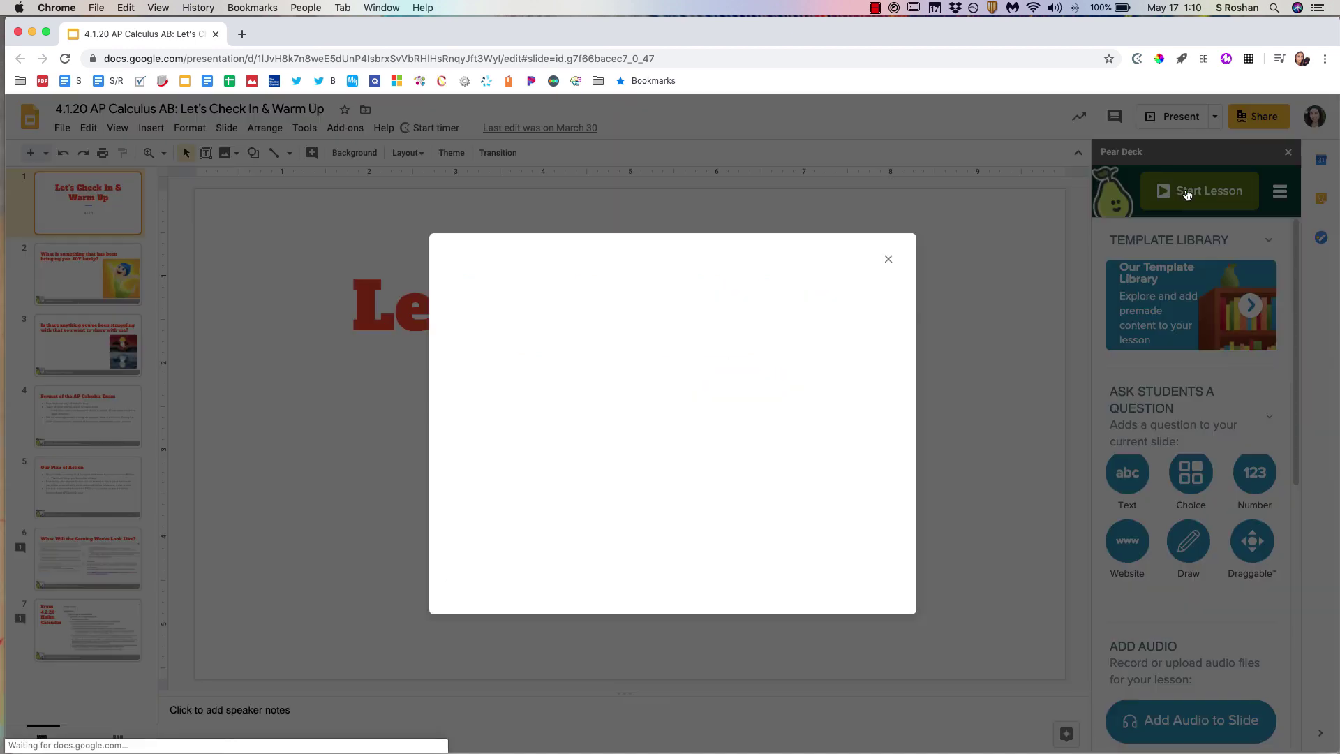
{"action": "left_click", "coordinate": [574, 489]}
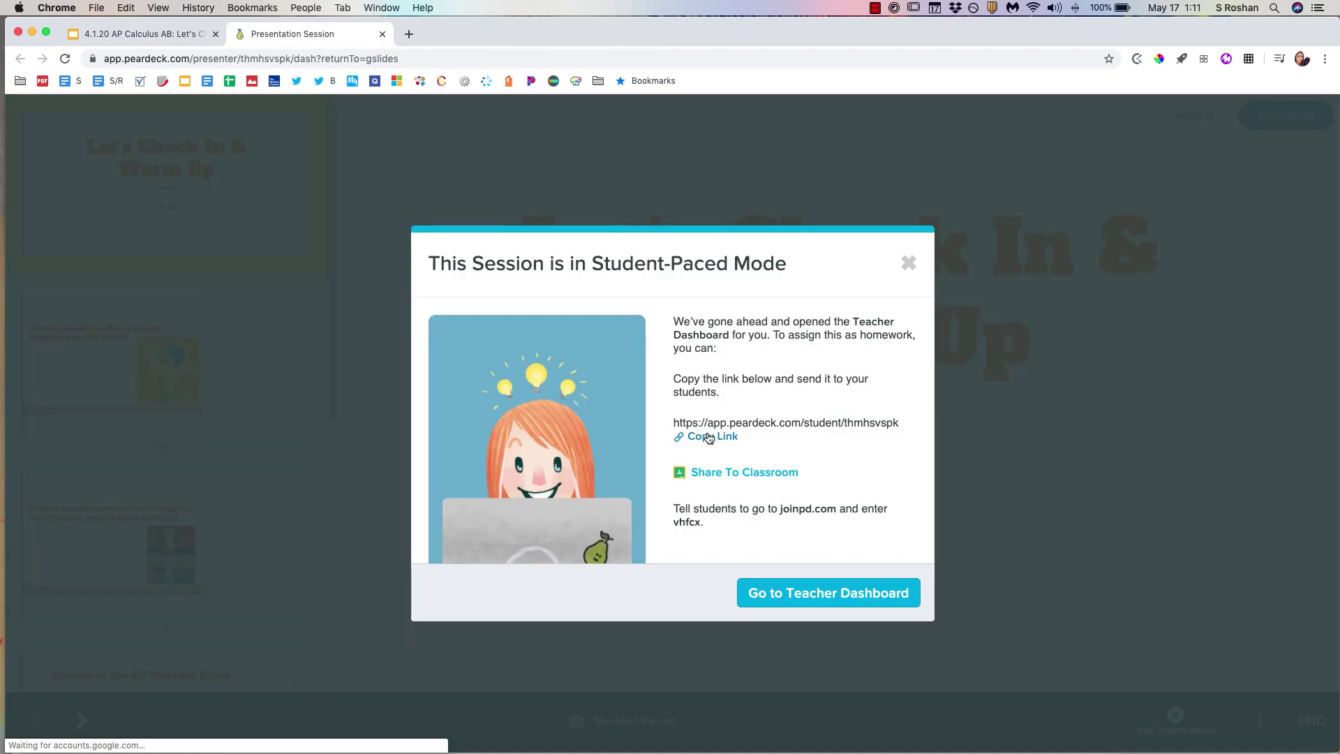
{"action": "left_click", "coordinate": [709, 438]}
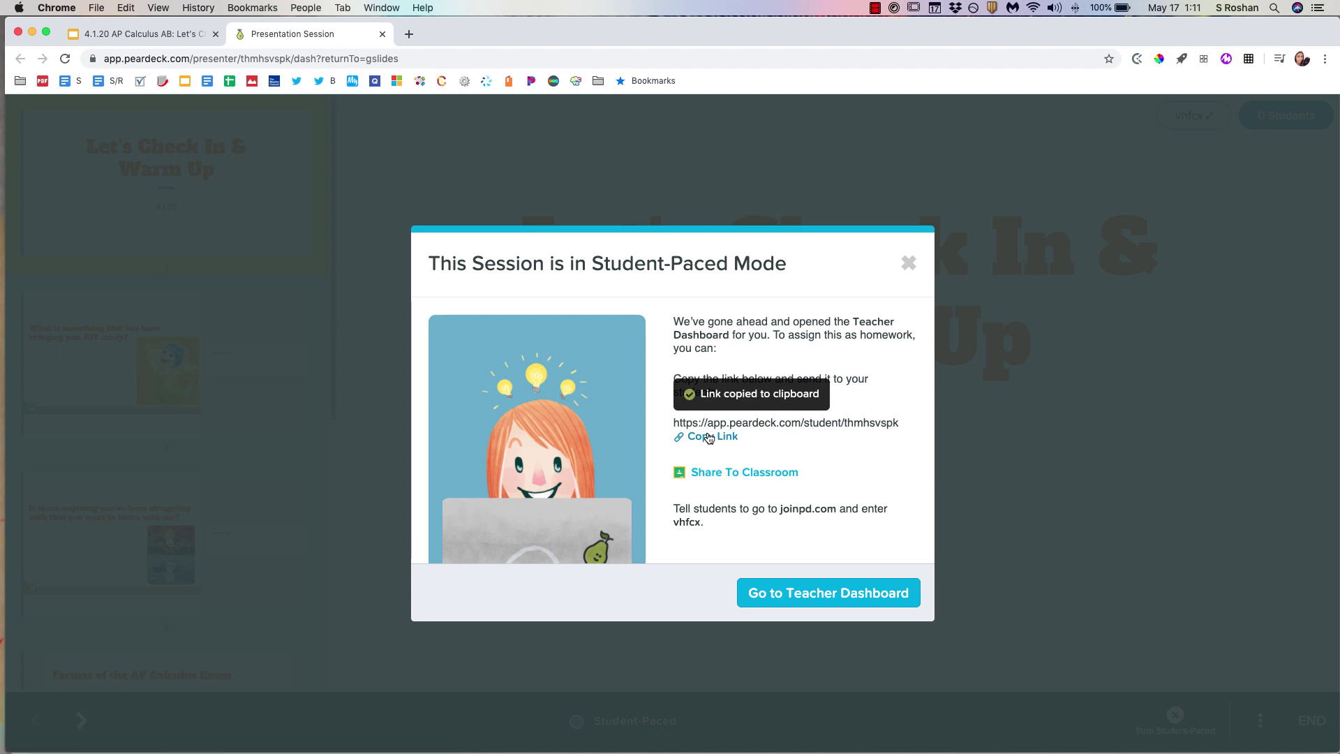
Dismiss the student-paced notice, save the session name 'A Block', and copy its student link.
{"action": "left_click", "coordinate": [907, 265]}
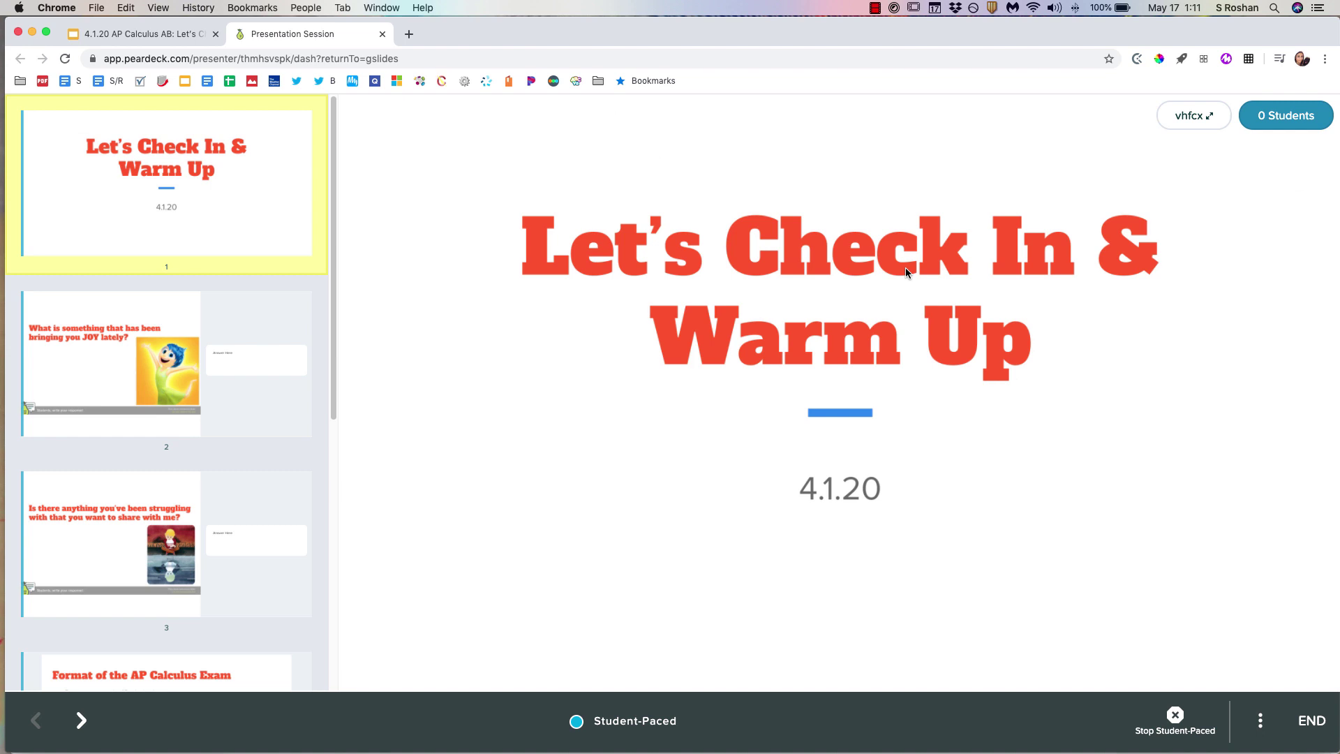
{"action": "left_click", "coordinate": [1261, 722]}
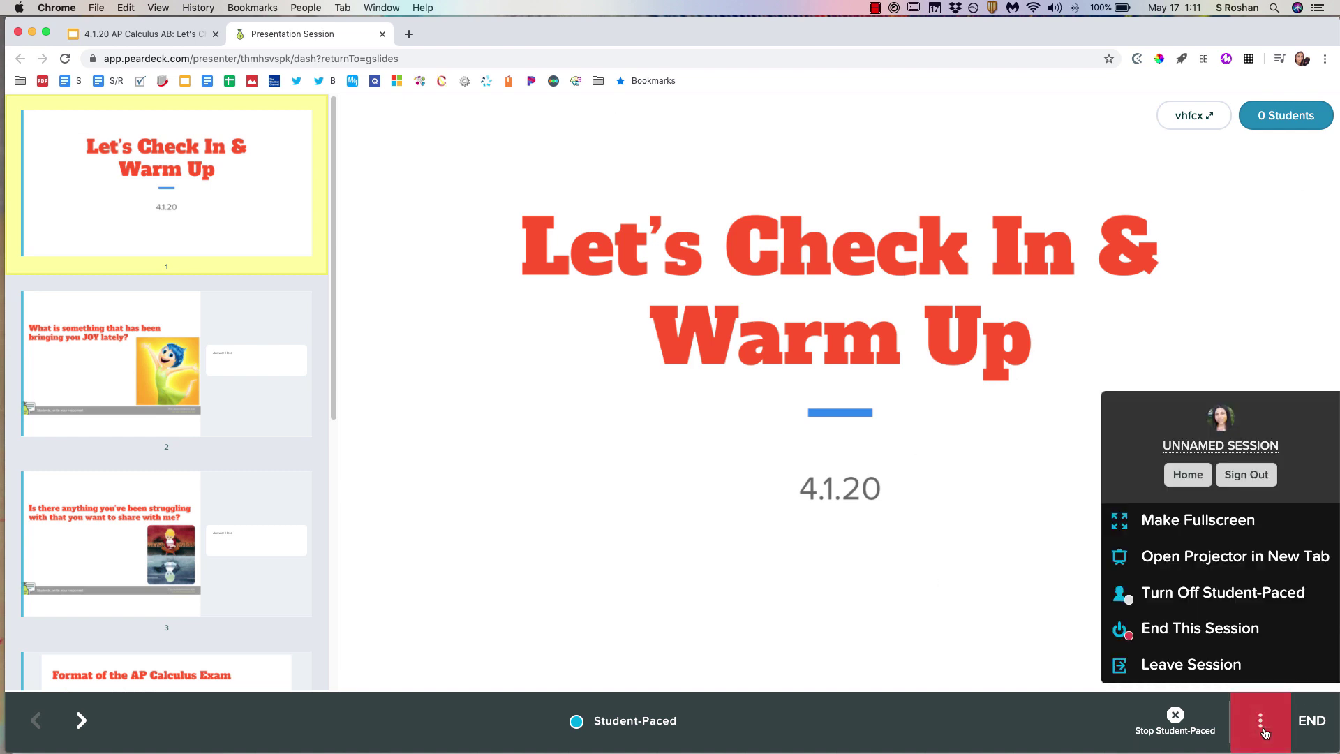
{"action": "left_click", "coordinate": [1217, 447]}
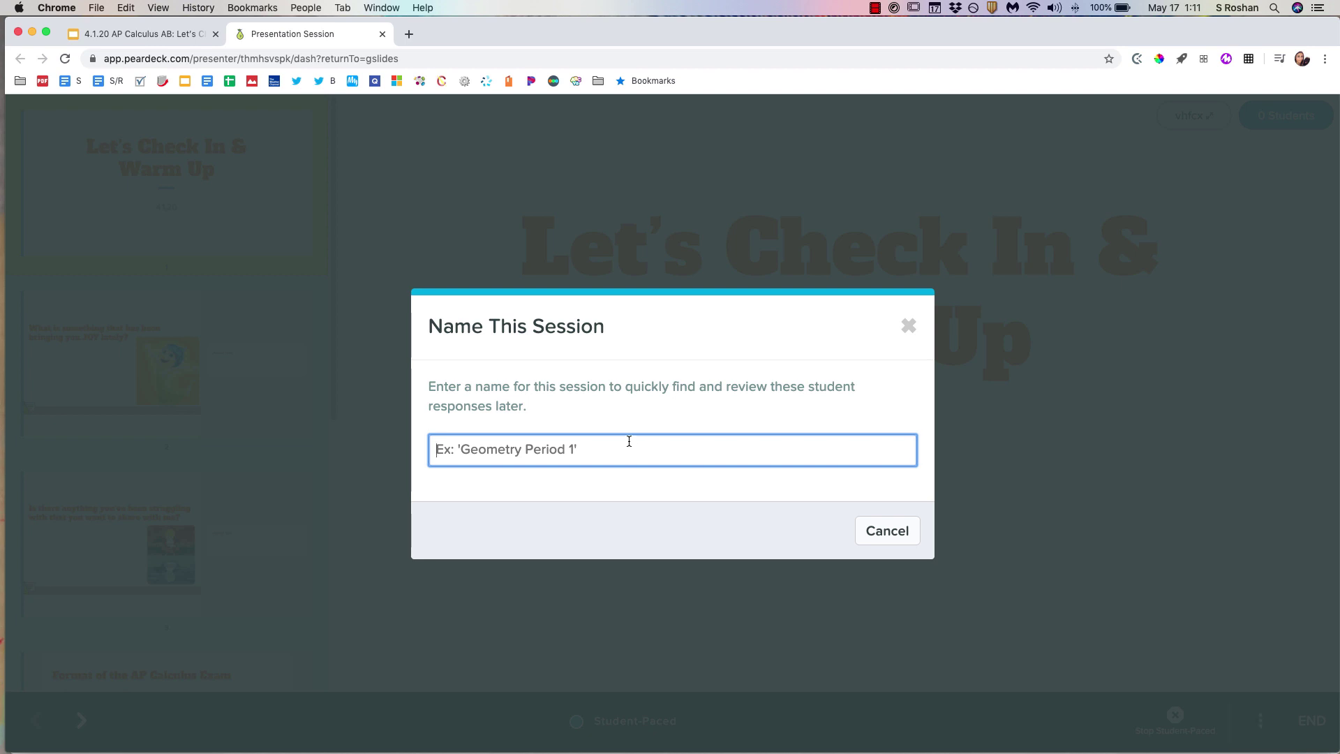
{"action": "type", "text": "A Block"}
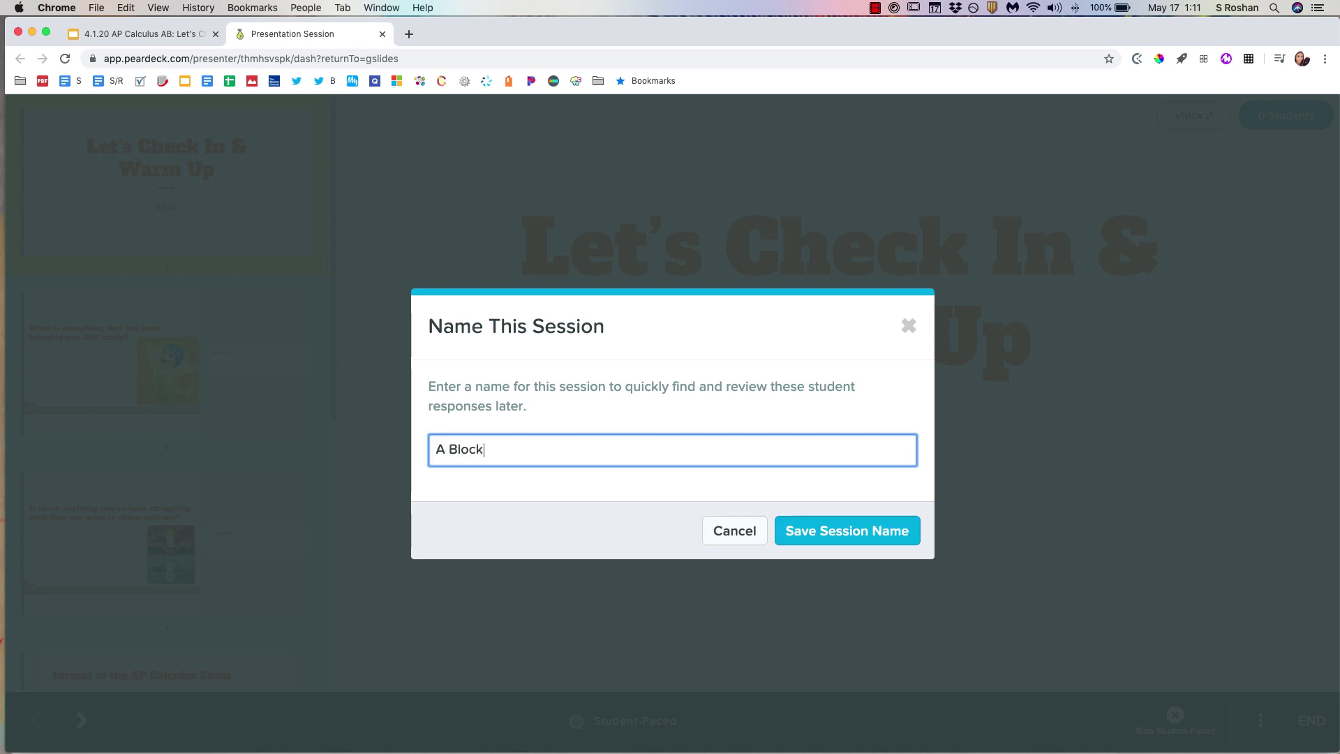
{"action": "left_click", "coordinate": [824, 536]}
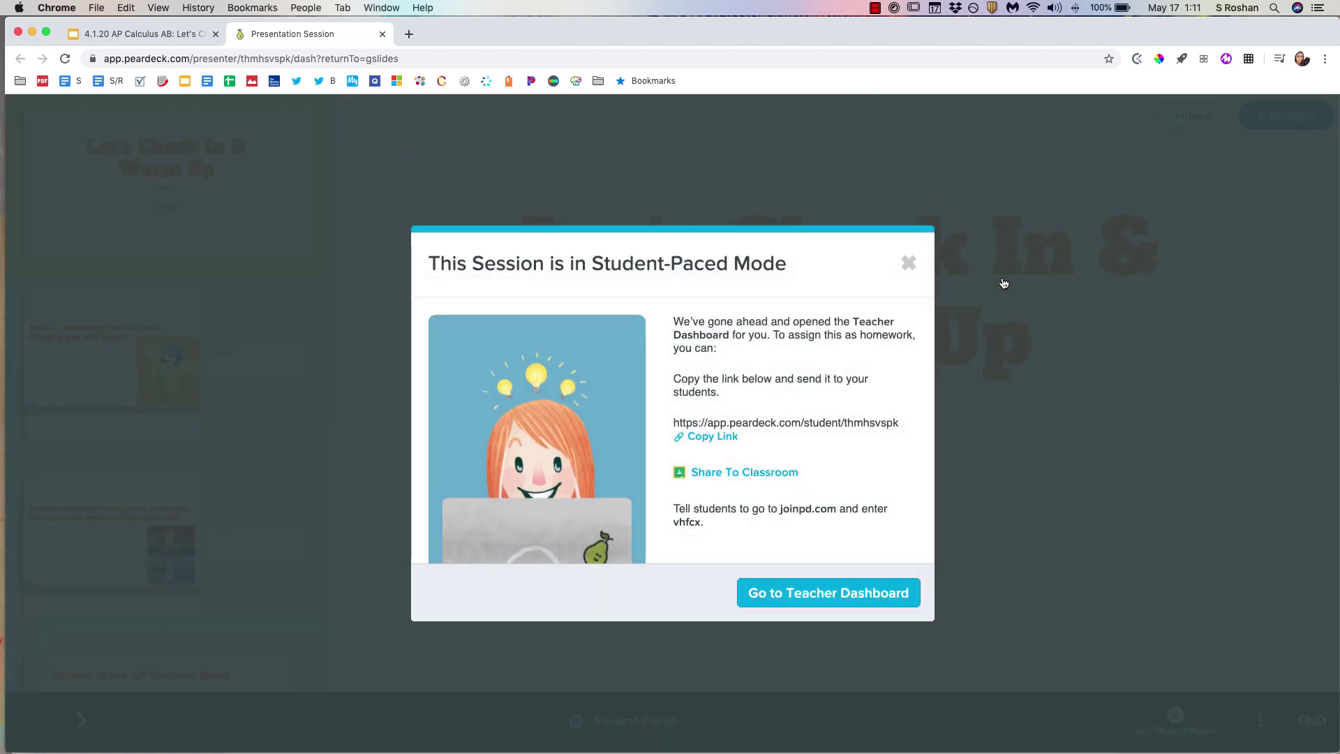
{"action": "left_click", "coordinate": [692, 445]}
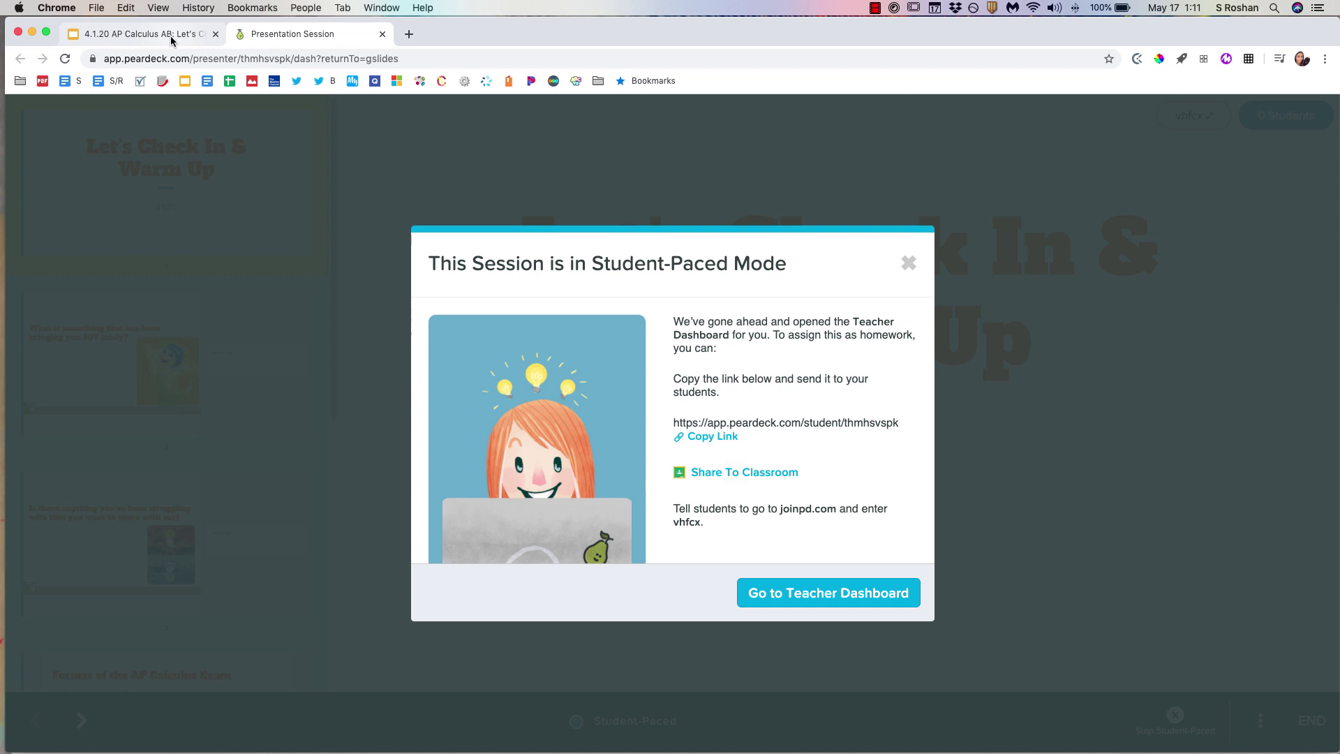
From the Slides deck, launch another student-paced lesson, compare session tabs, and copy its link.
{"action": "left_click", "coordinate": [172, 40]}
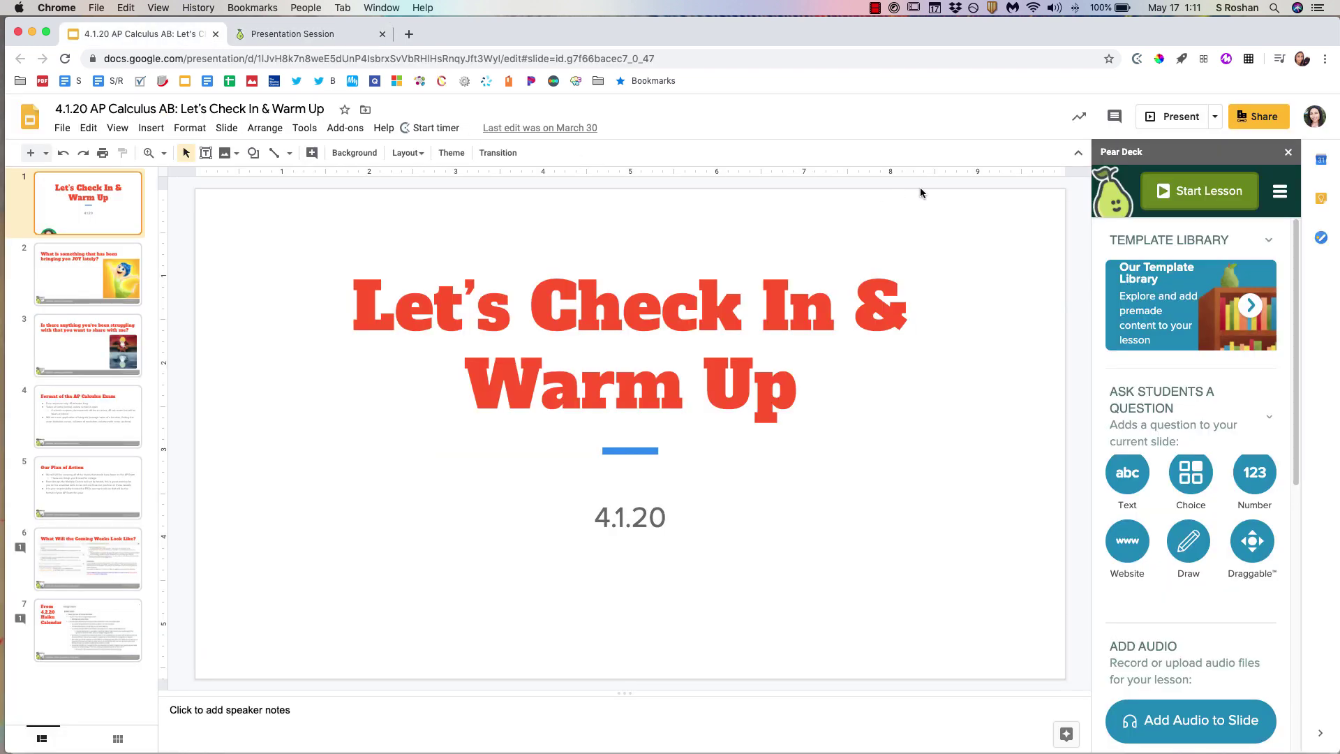
{"action": "left_click", "coordinate": [1191, 199]}
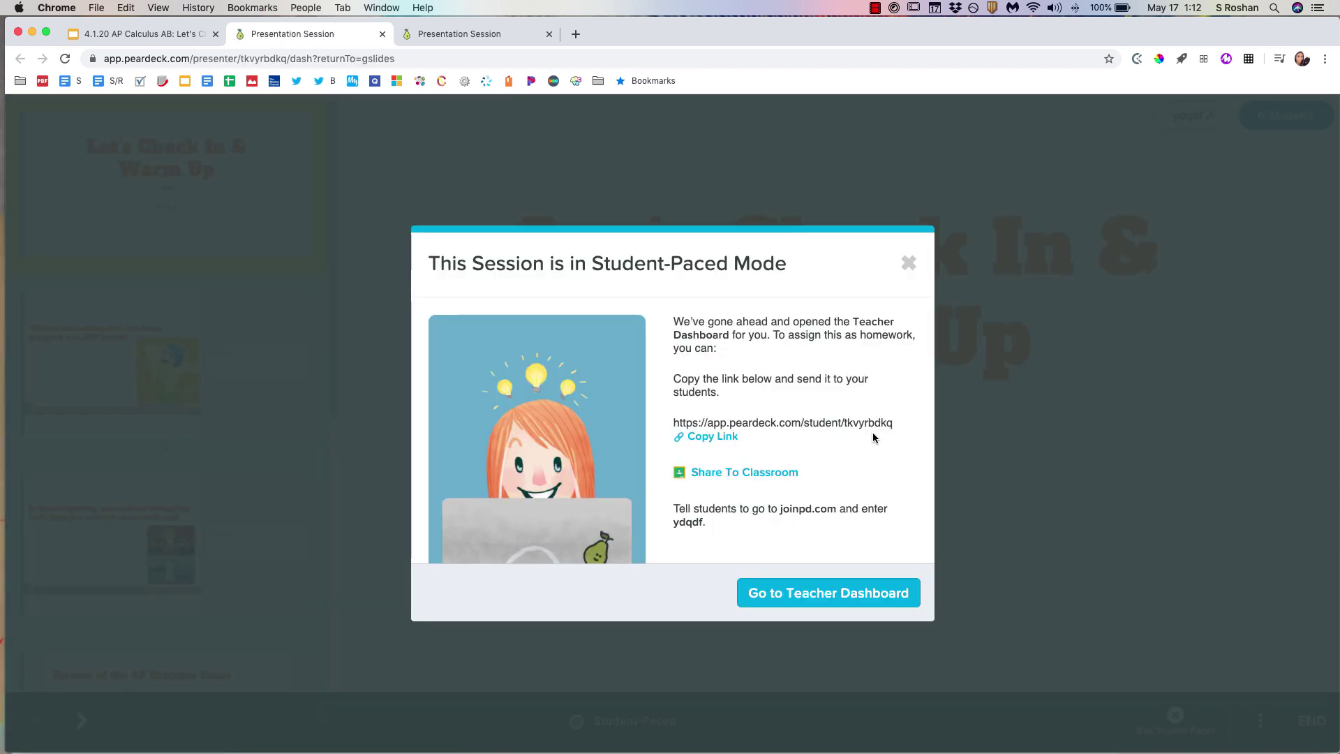
{"action": "left_click", "coordinate": [443, 44]}
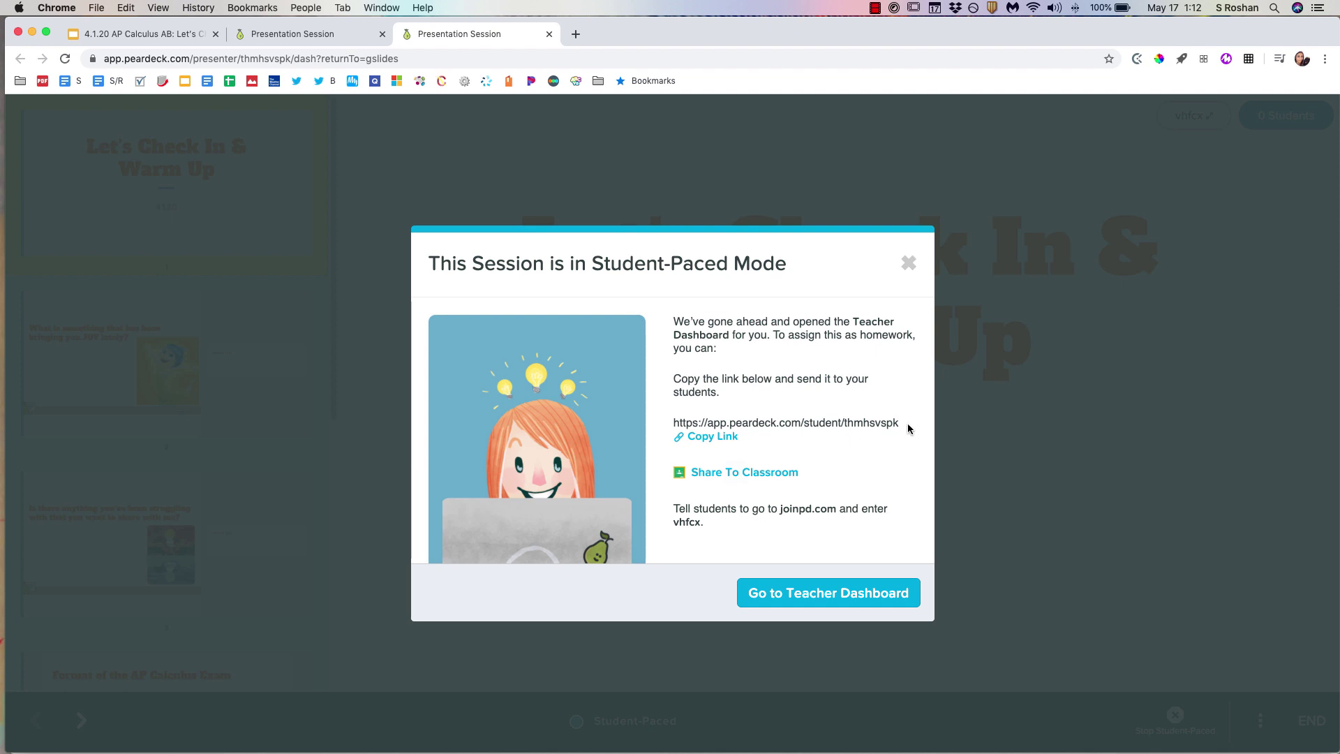
{"action": "left_click", "coordinate": [267, 40]}
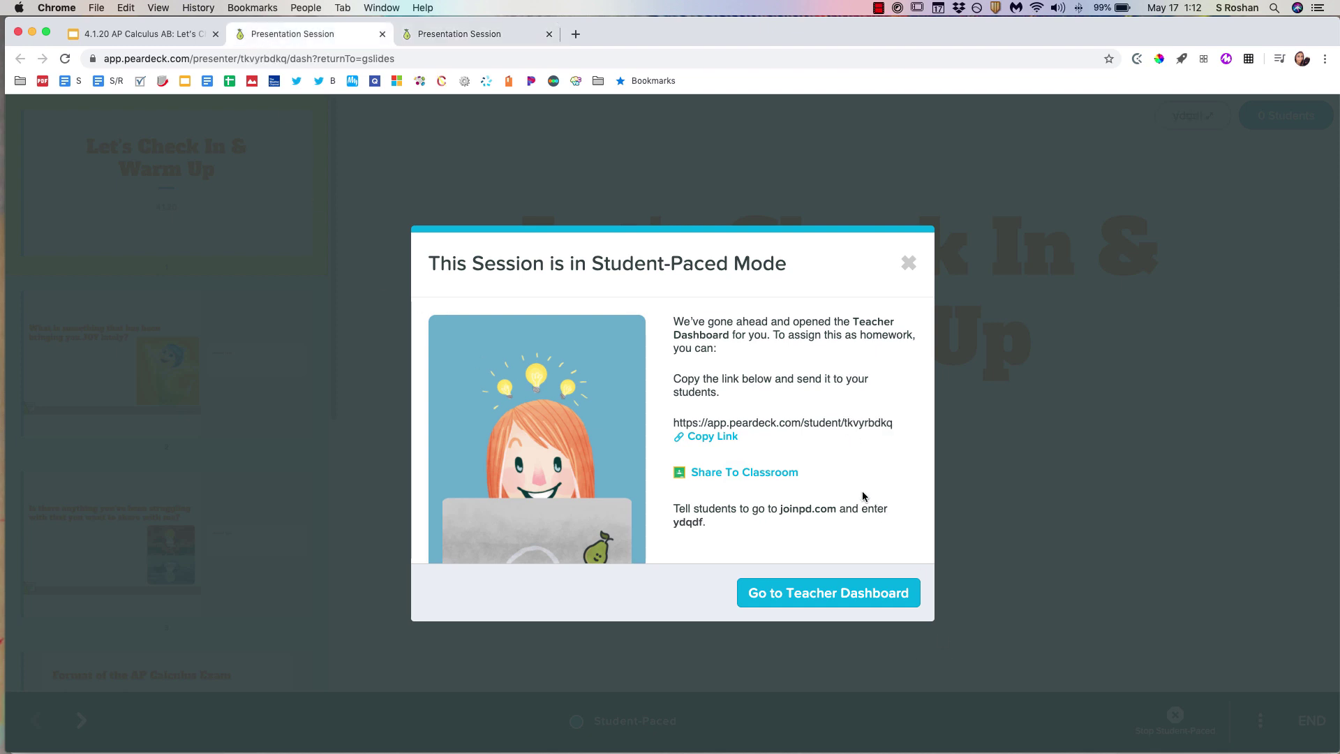
{"action": "left_click", "coordinate": [703, 438]}
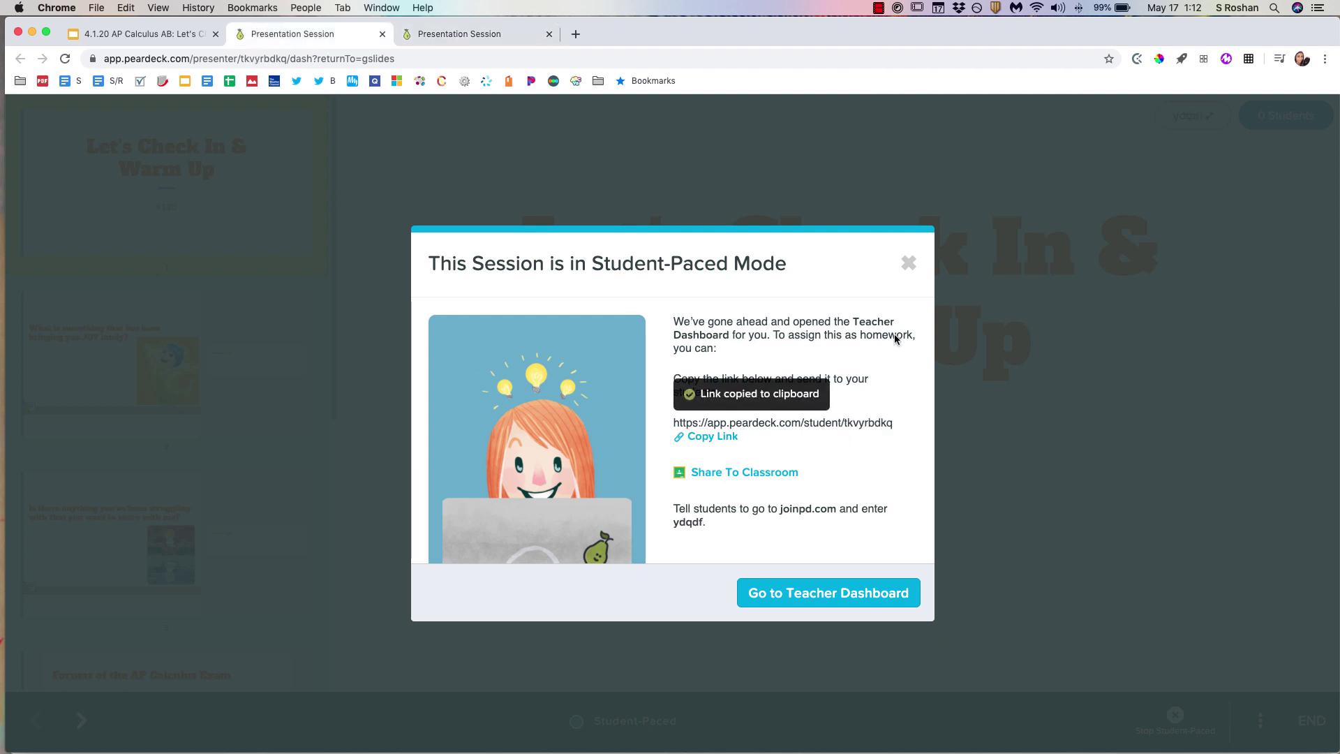
Save the second session's name as 'B Block', then load peardeck.com in a new tab.
{"action": "left_click", "coordinate": [905, 263]}
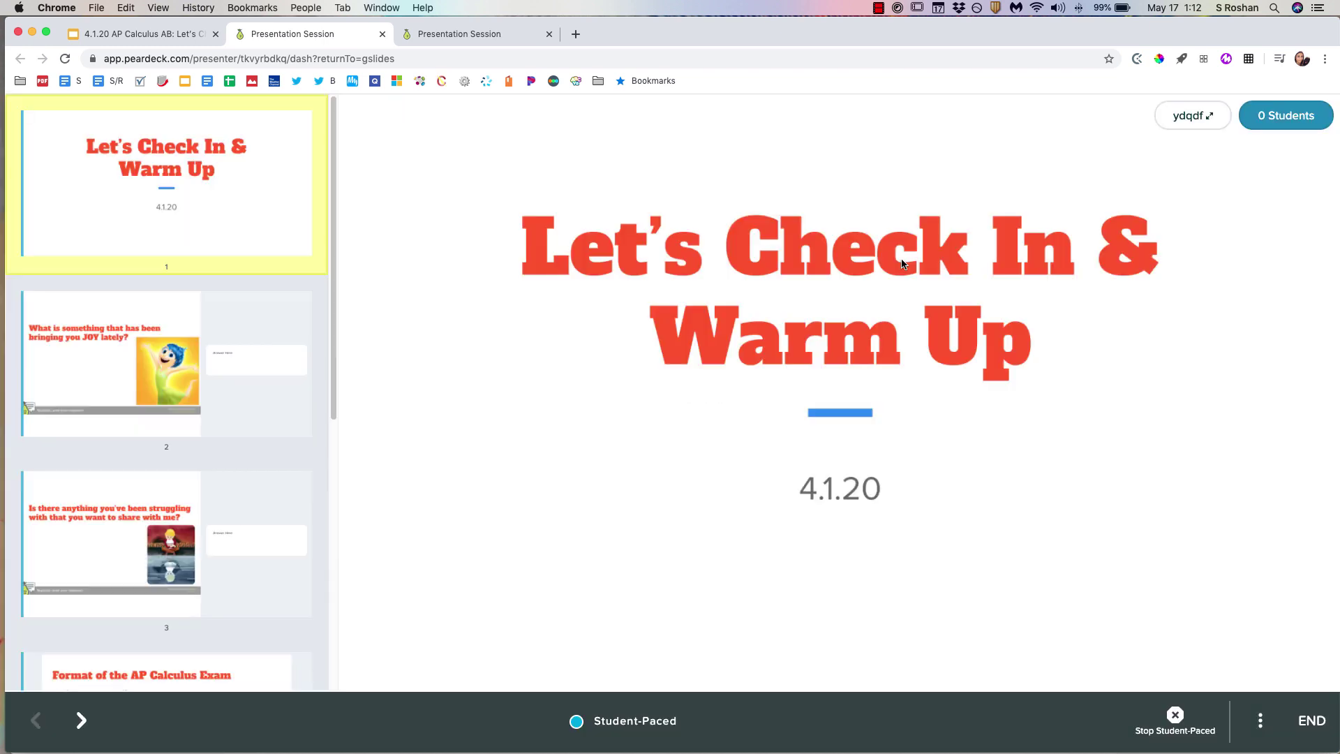
{"action": "left_click", "coordinate": [1260, 721]}
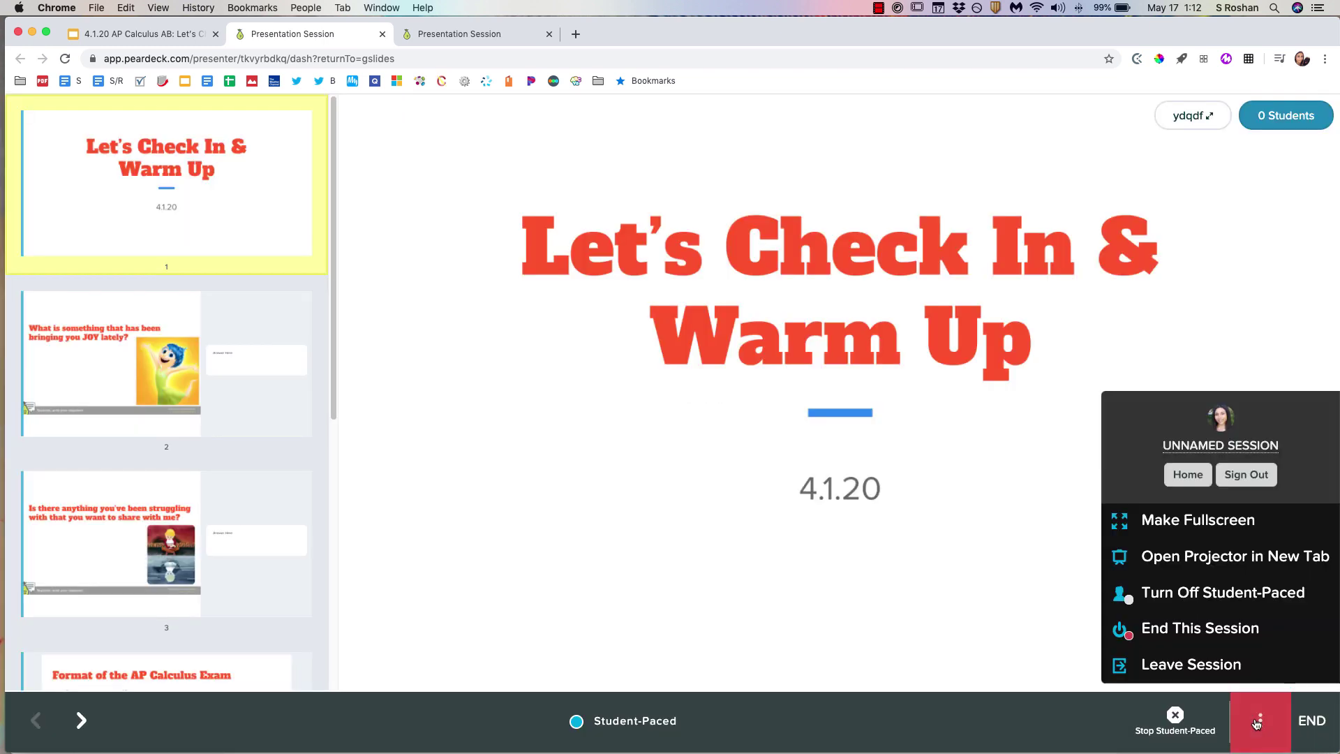
{"action": "left_click", "coordinate": [1223, 445]}
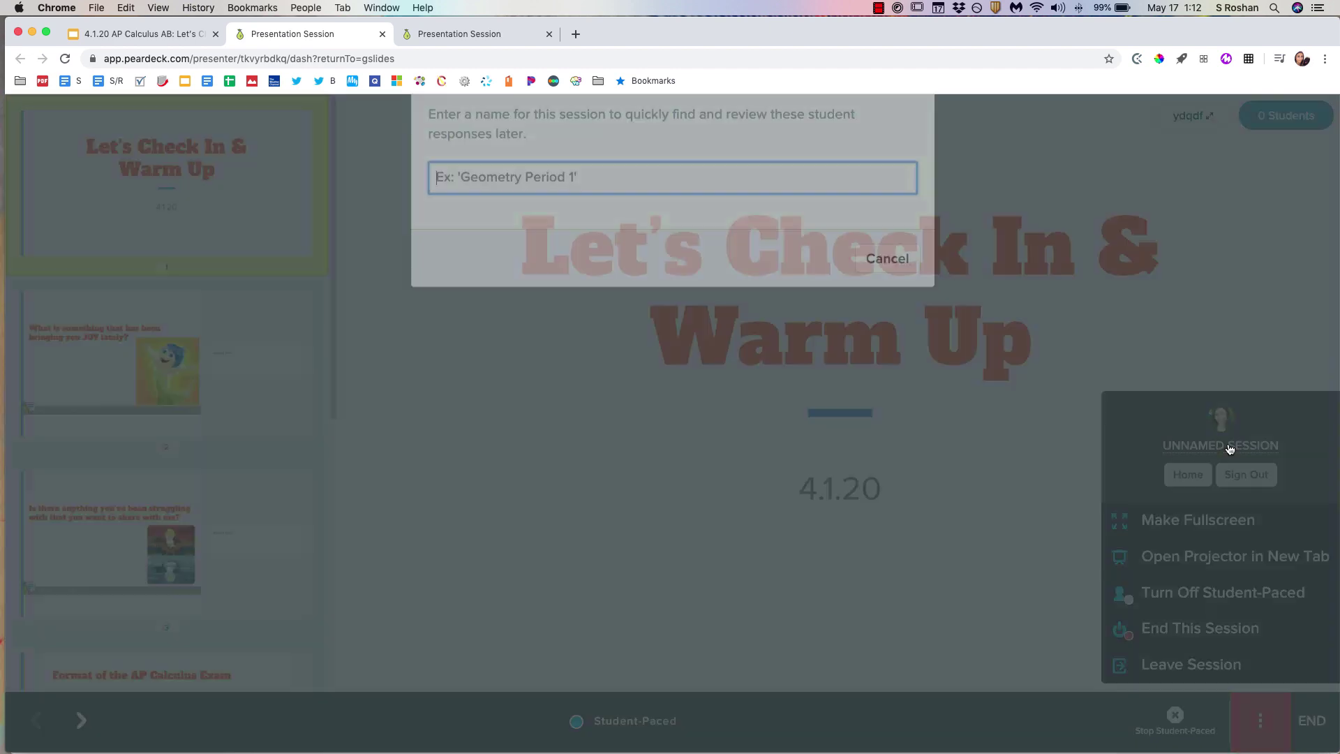
{"action": "type", "text": "B Blo"}
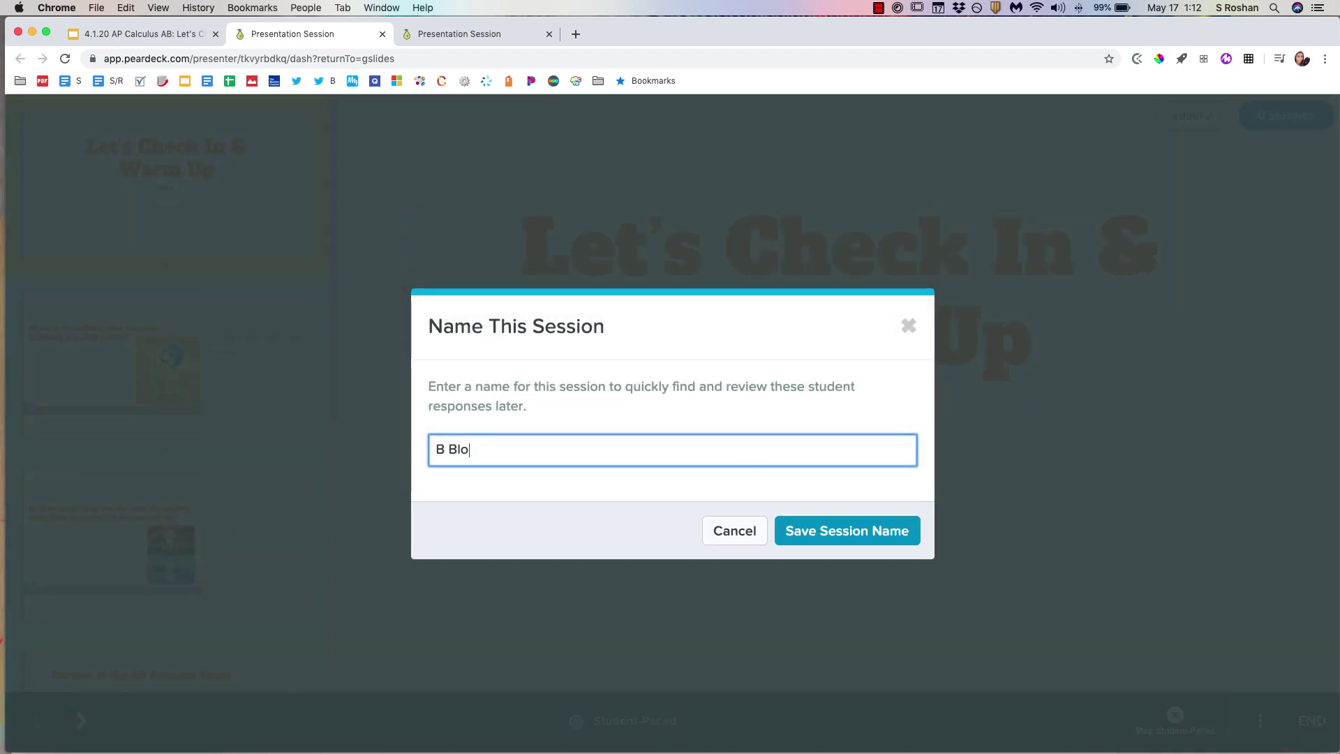
{"action": "type", "text": "ck"}
{"action": "left_click", "coordinate": [832, 528]}
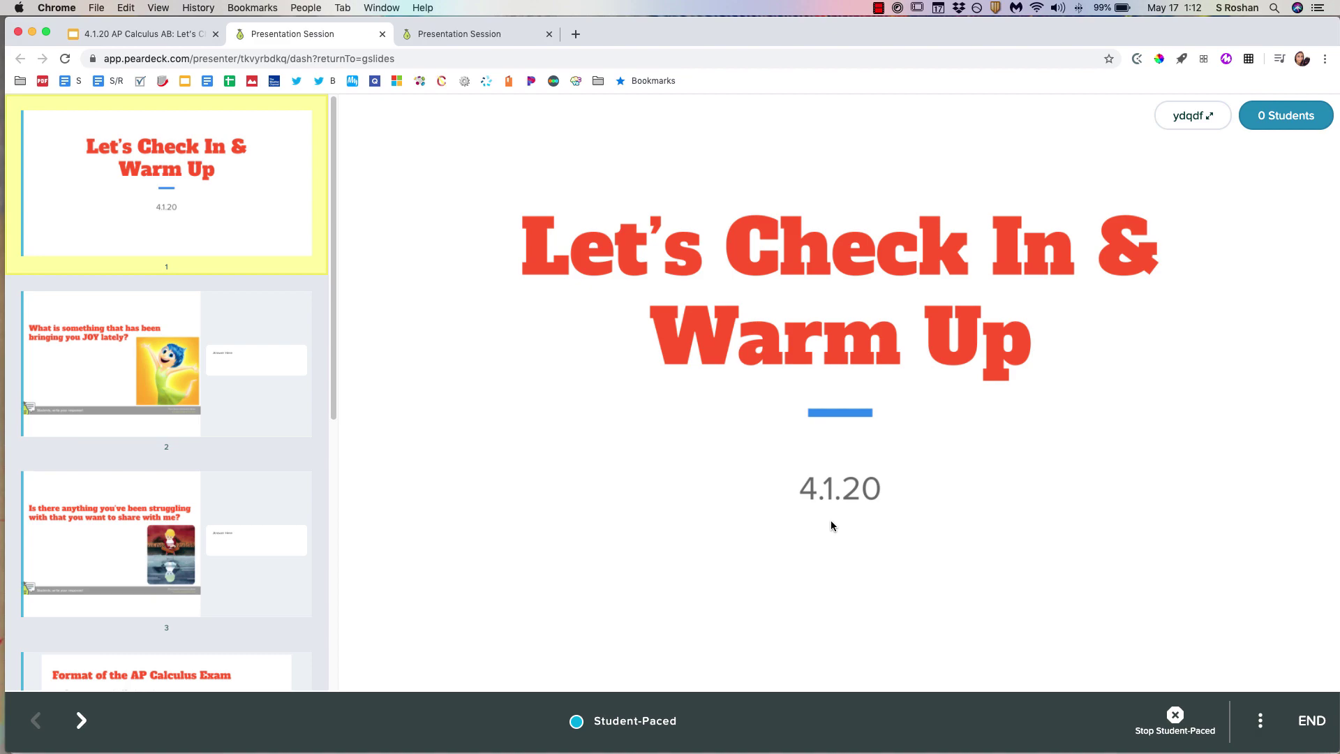
{"action": "key", "text": "super+t"}
{"action": "type", "text": "peard"}
{"action": "key", "text": "Return"}
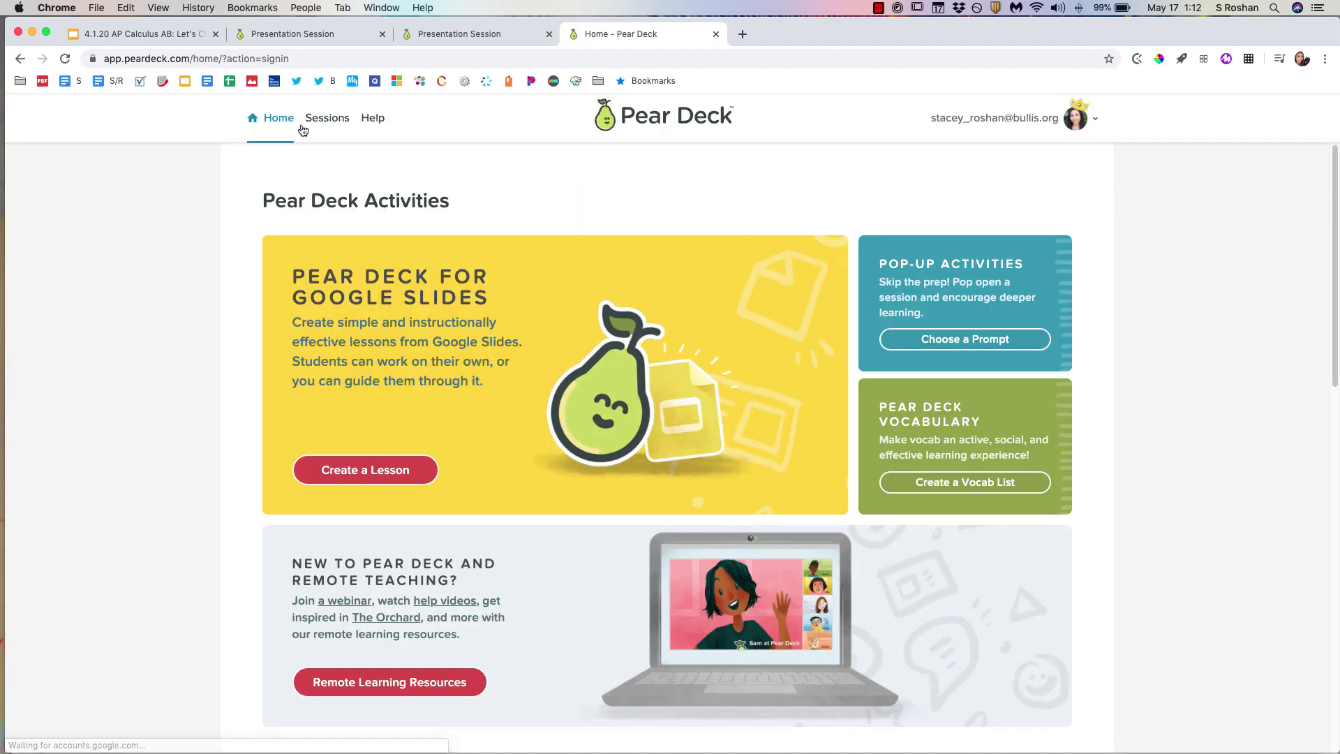
Open My Sessions and start renaming the Untitled presentation session, then close the prompt unchanged.
{"action": "left_click", "coordinate": [312, 128]}
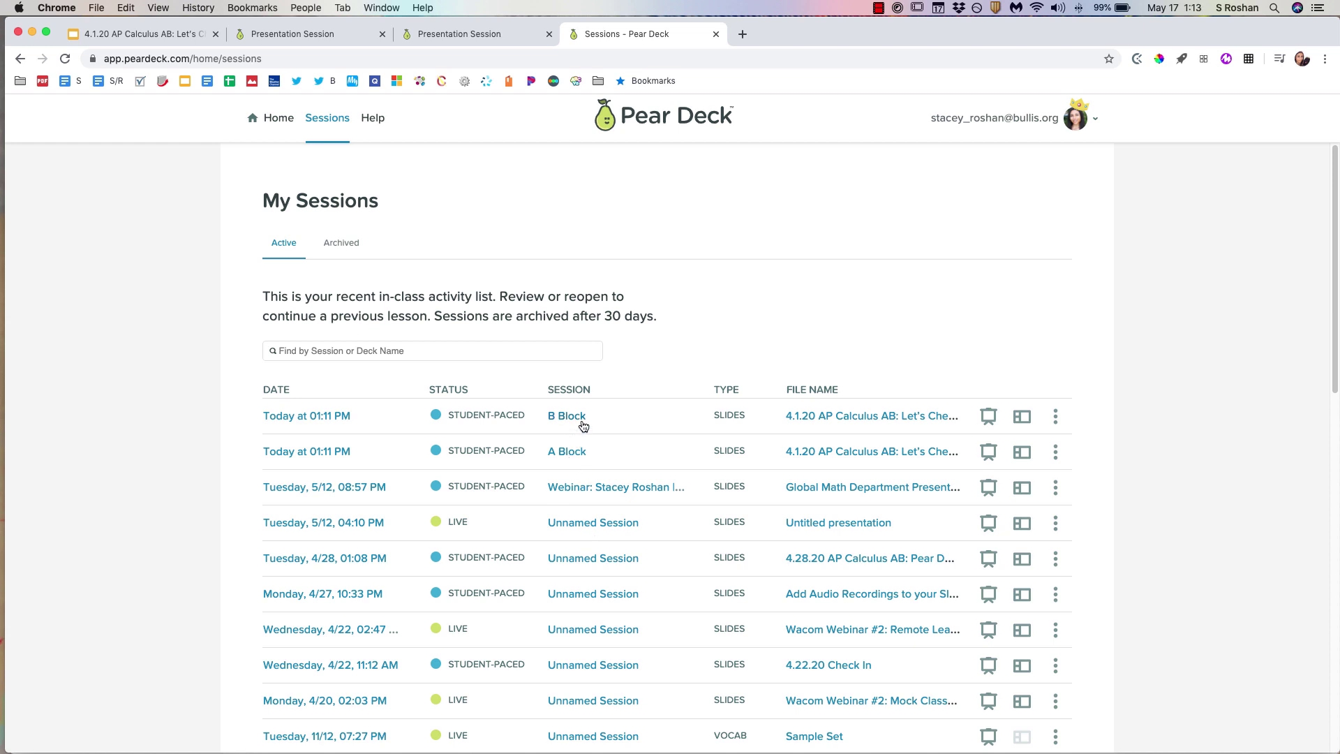
{"action": "left_click", "coordinate": [1056, 524]}
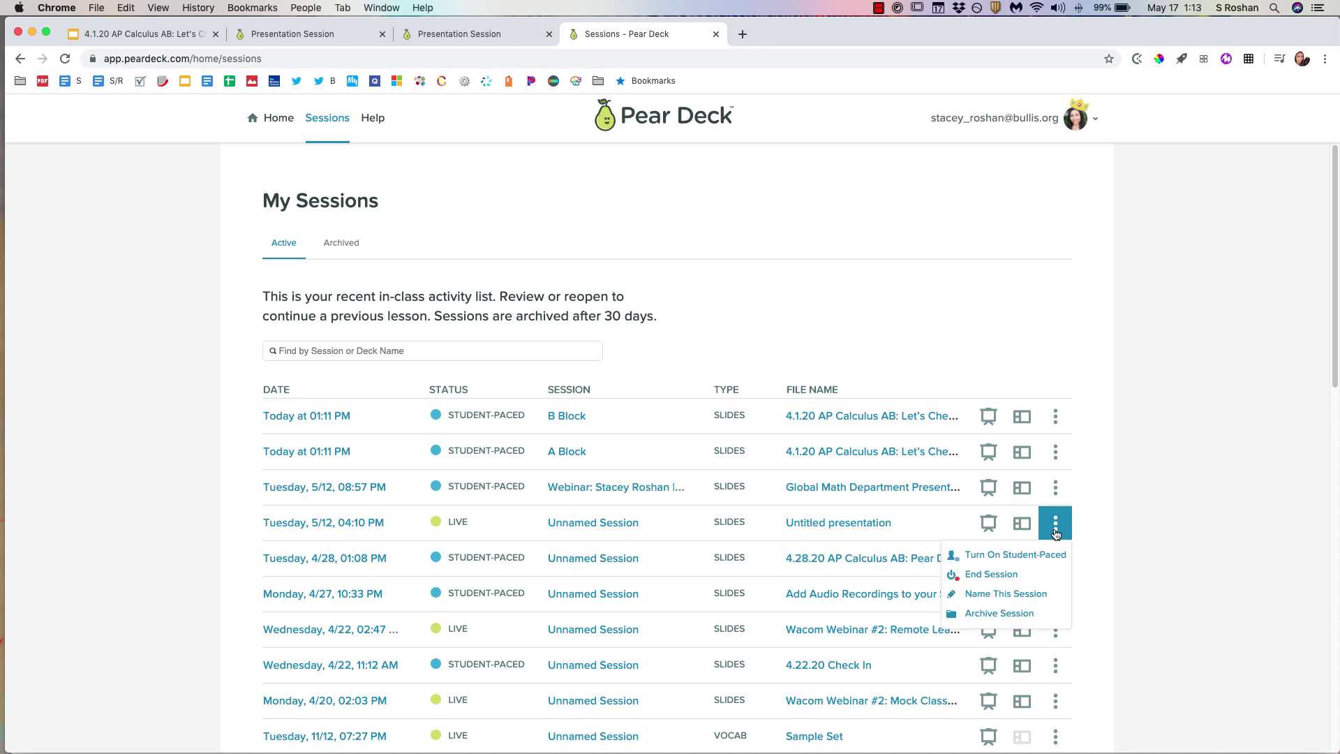
{"action": "left_click", "coordinate": [1036, 594]}
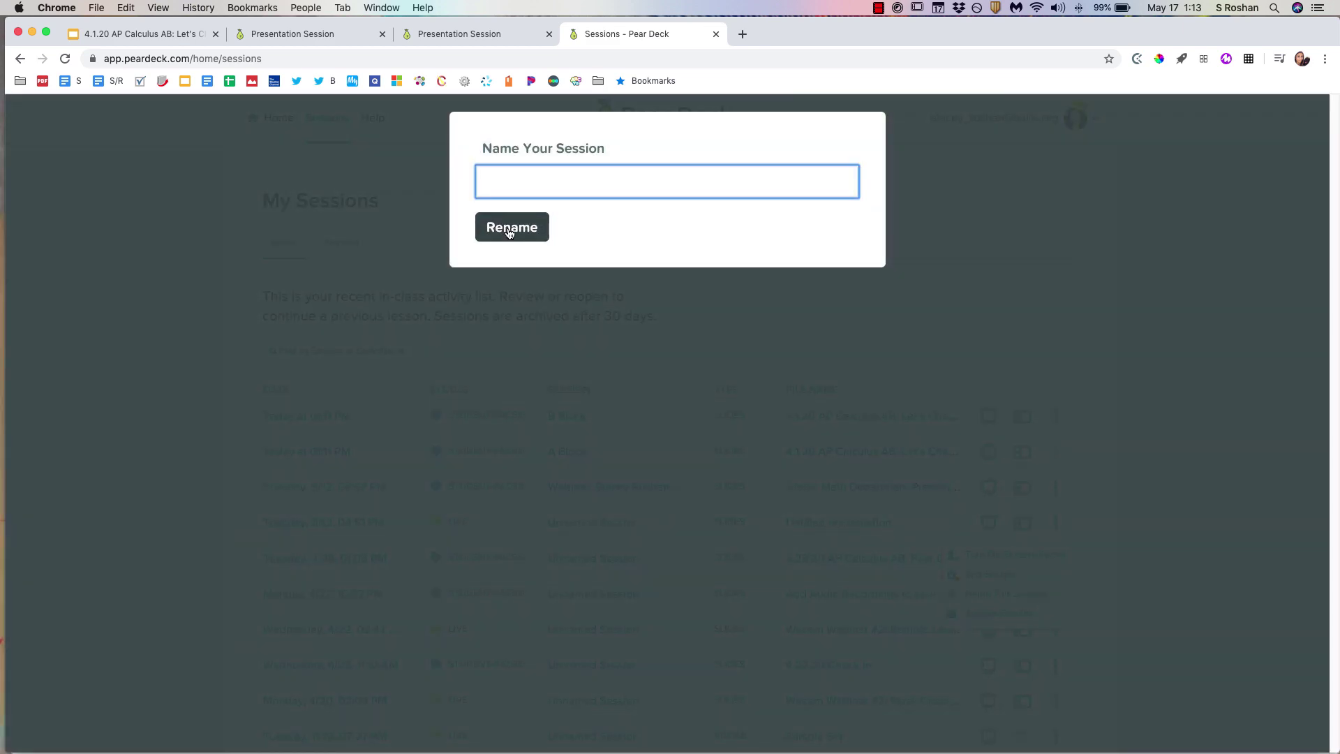
{"action": "left_click", "coordinate": [509, 228]}
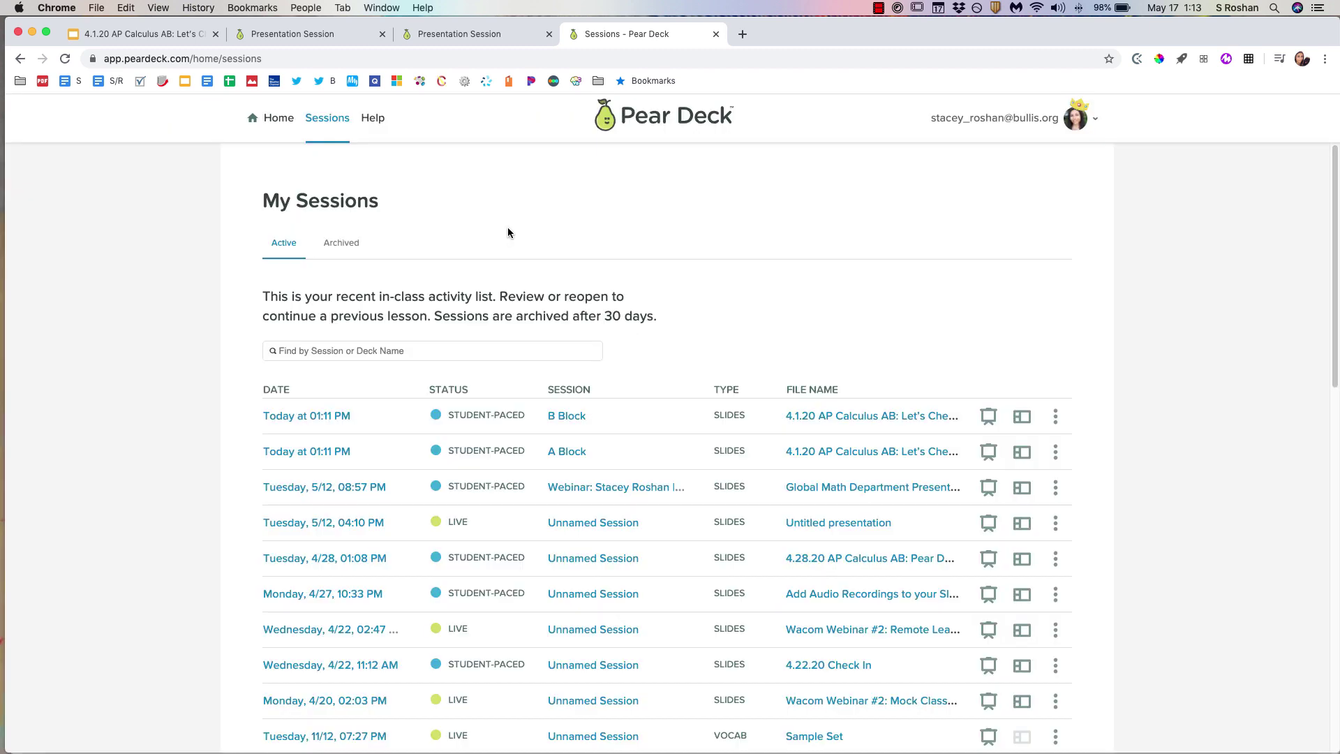
Switch back to the 4.1.20 AP Calculus AB tab in Google Slides.
{"action": "left_click", "coordinate": [147, 34]}
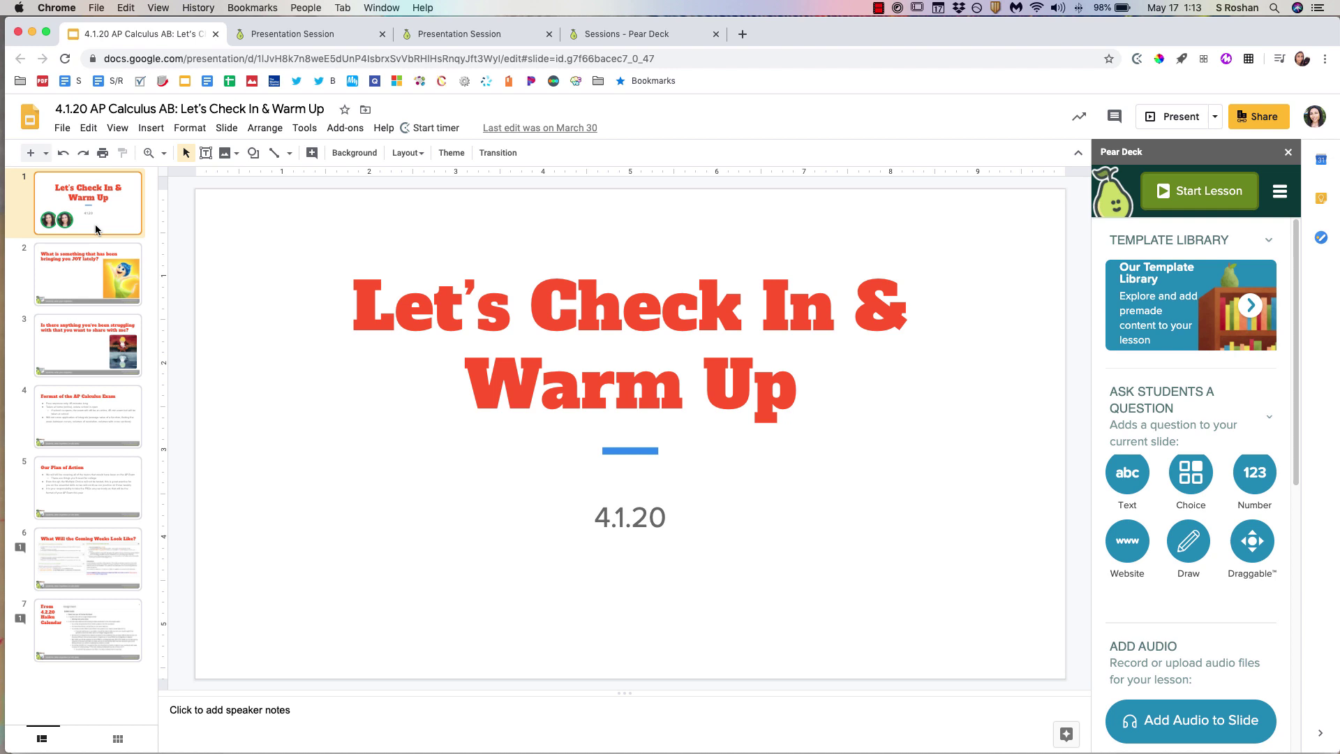